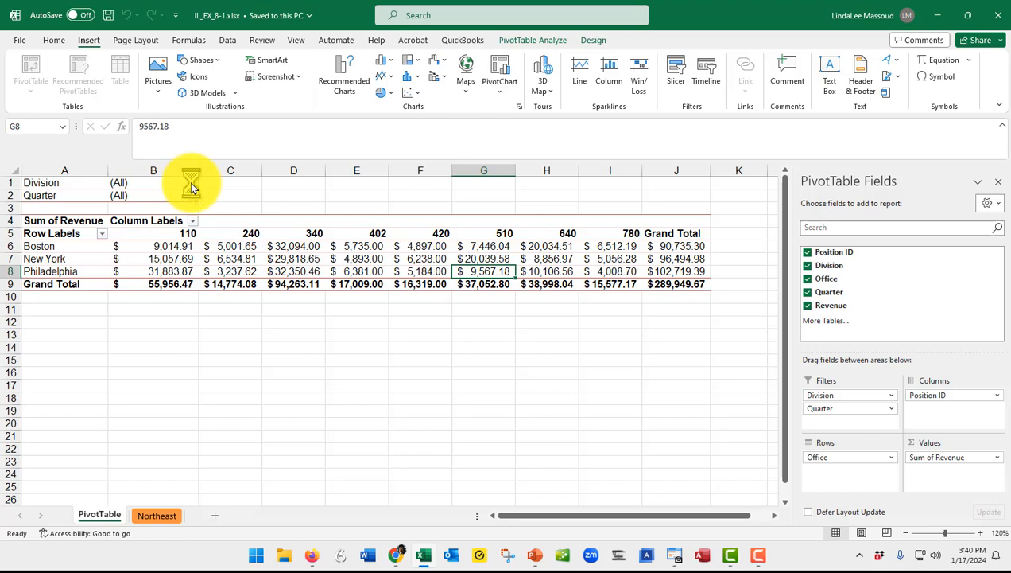
Step: Filter the PivotTable to the Creative division and quarter 4
click(192, 183)
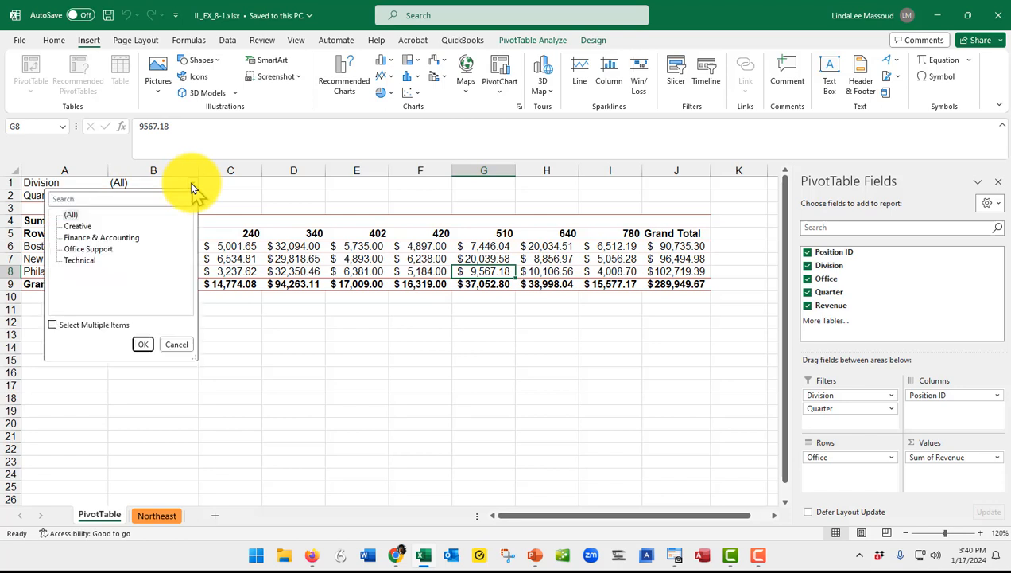
click(78, 227)
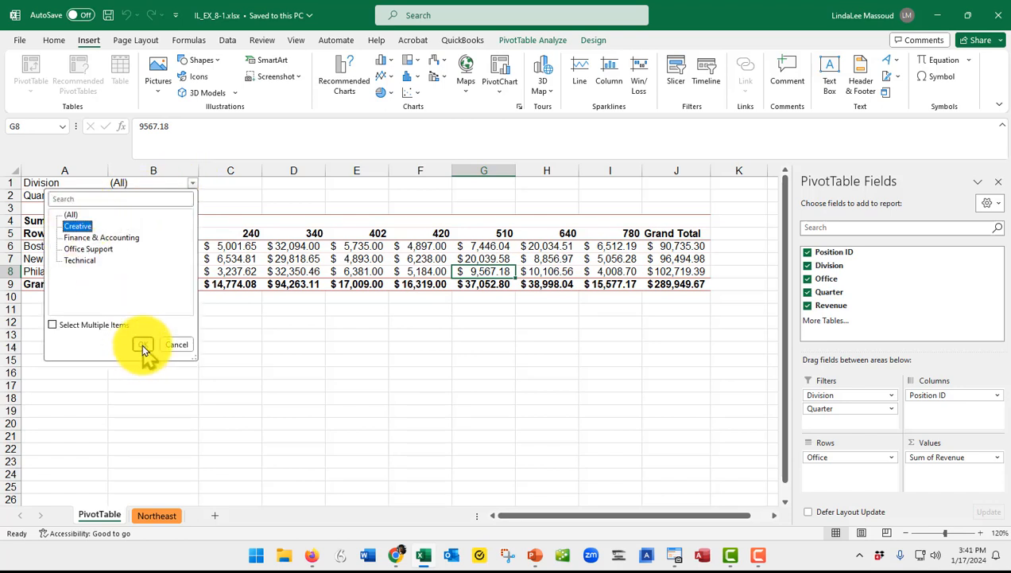
click(142, 344)
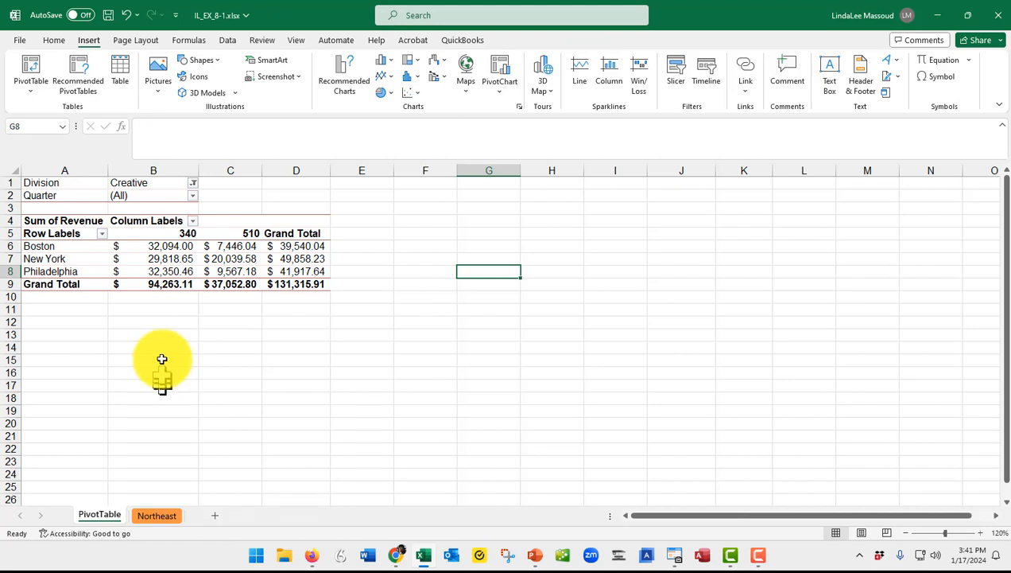
click(193, 196)
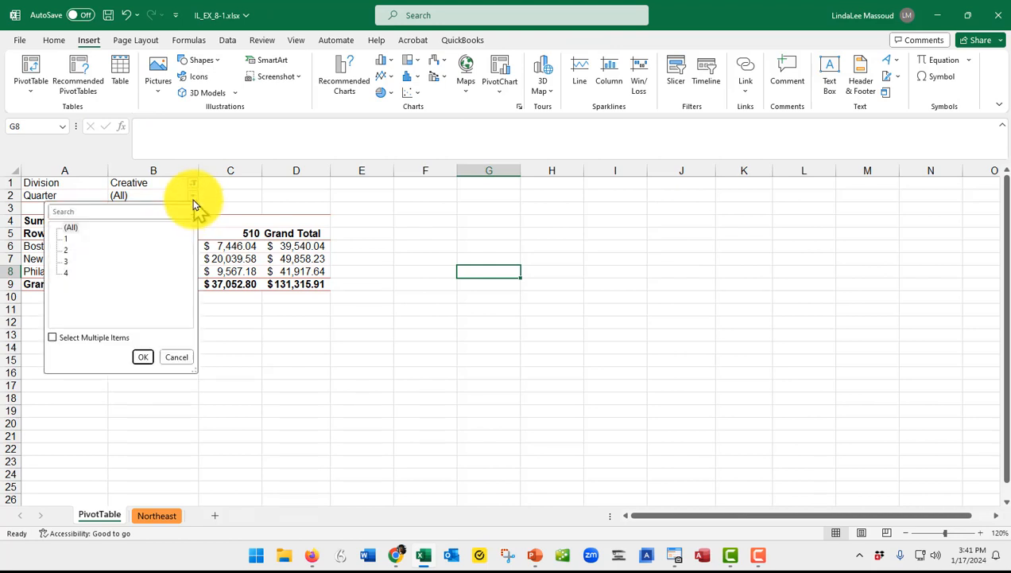
click(68, 272)
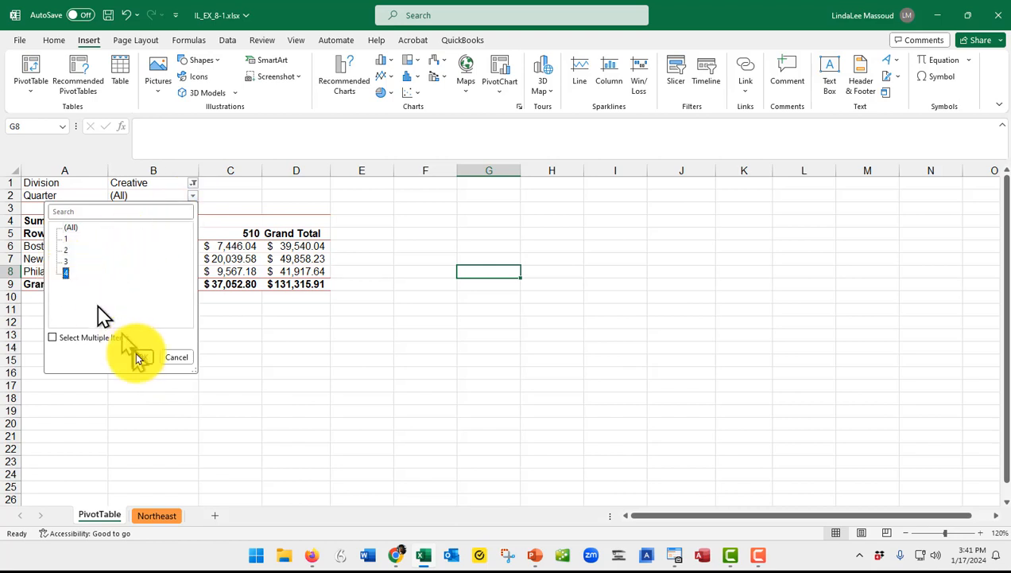
click(143, 356)
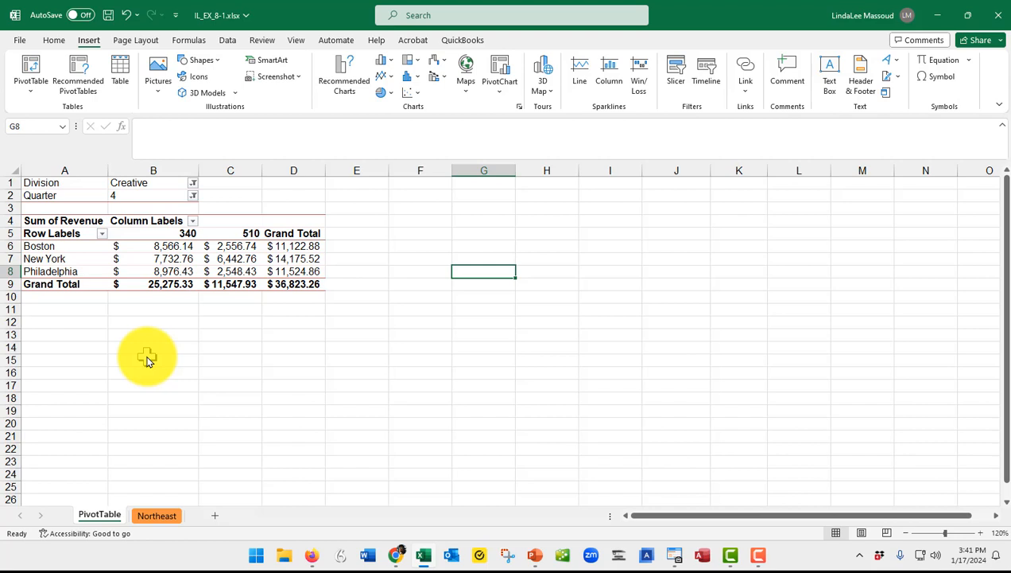
Step: Insert a Clustered Column PivotChart based on the filtered PivotTable
click(208, 254)
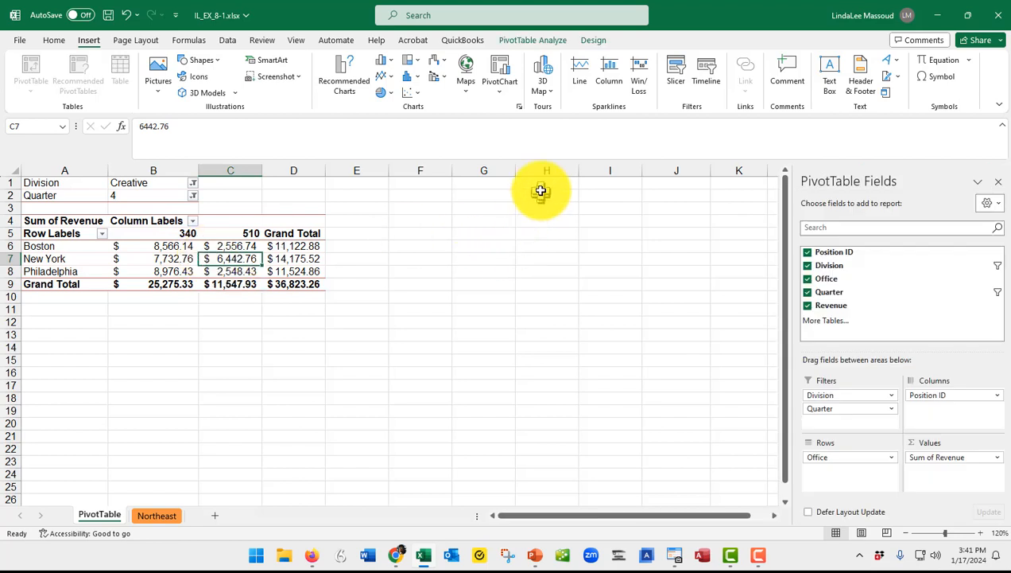
click(526, 40)
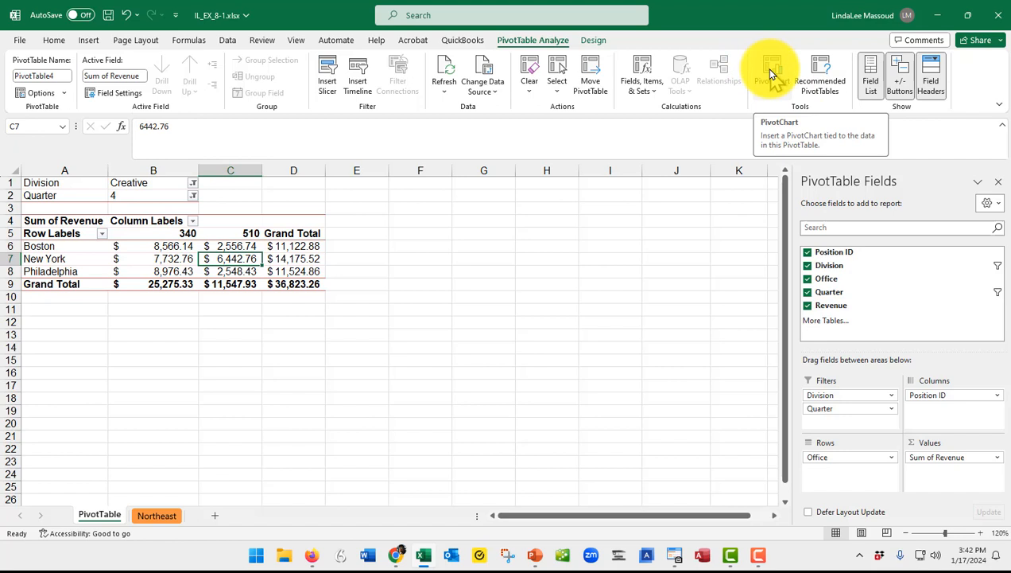
click(771, 75)
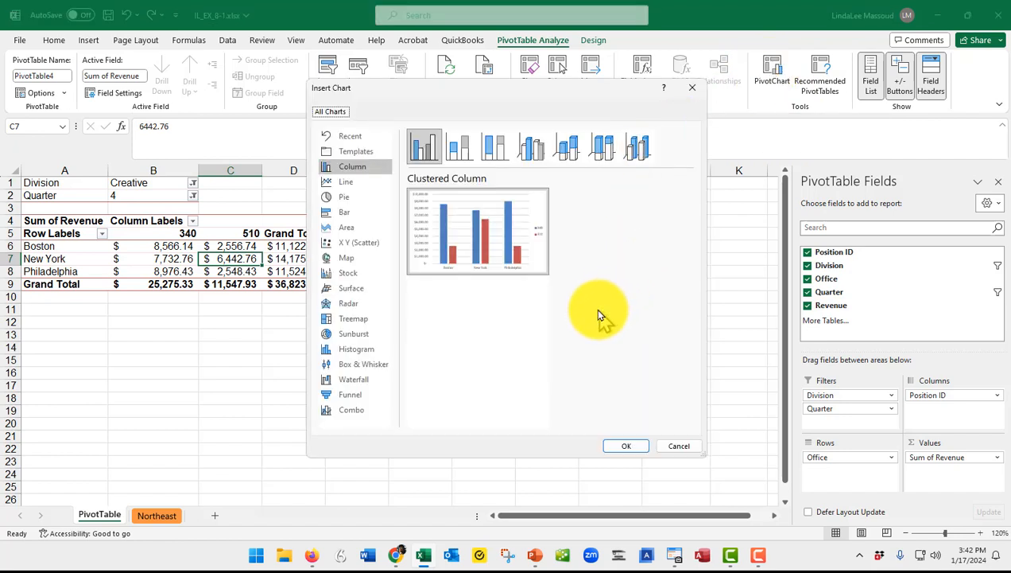
mouse_move(493, 248)
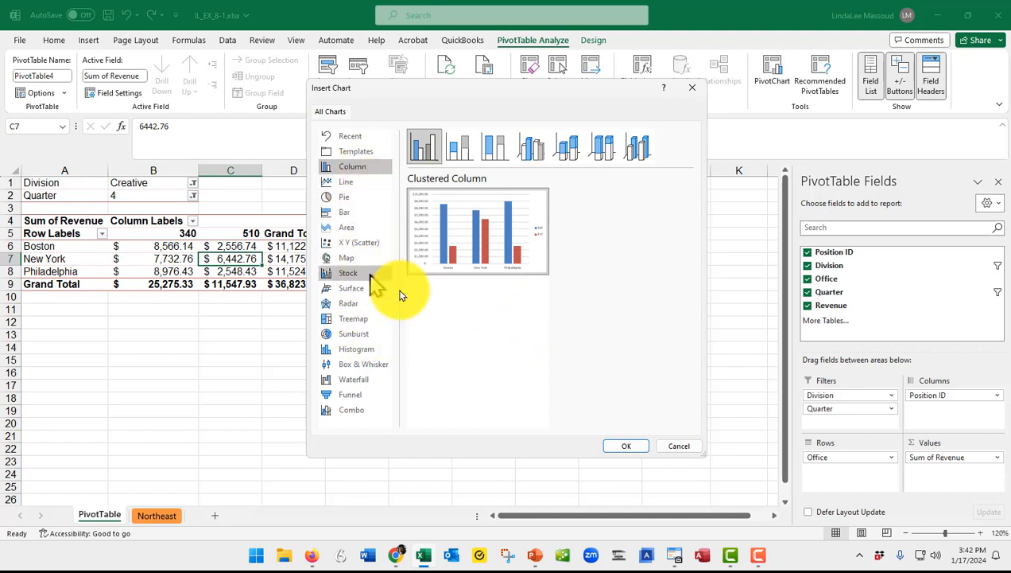
click(624, 447)
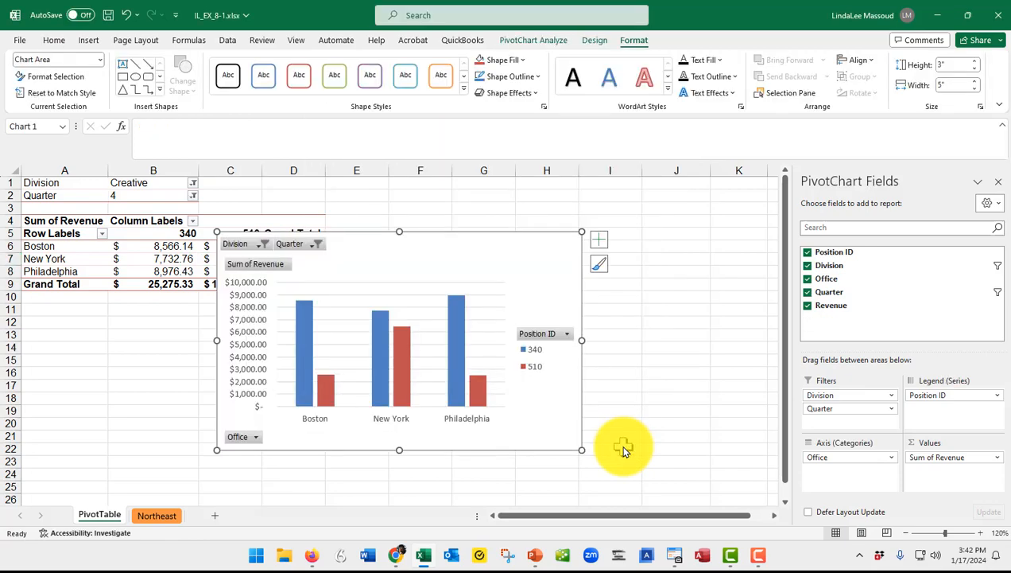
click(609, 448)
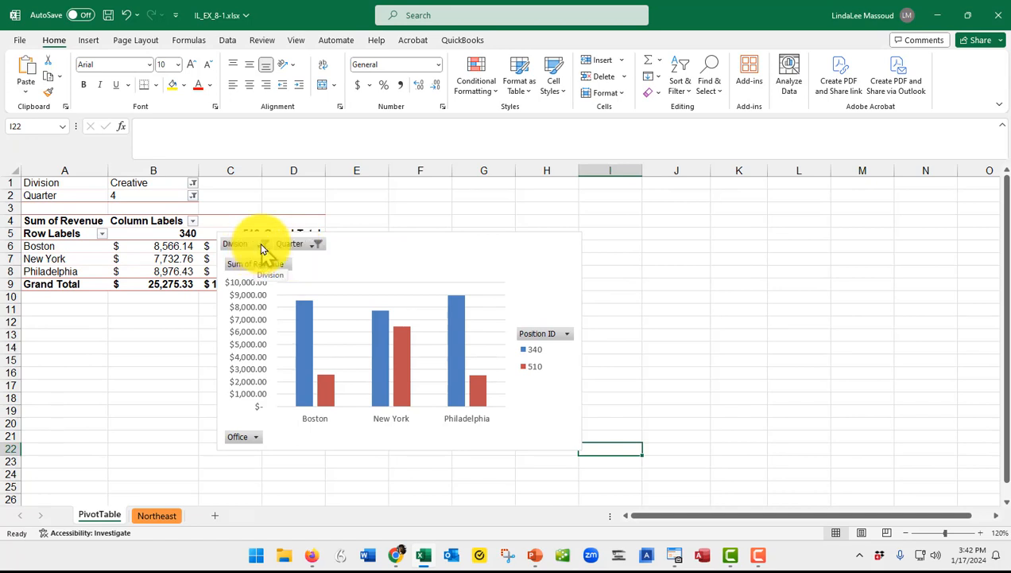
Step: Apply the Creative division and quarter 4 filters from within the PivotChart
click(259, 248)
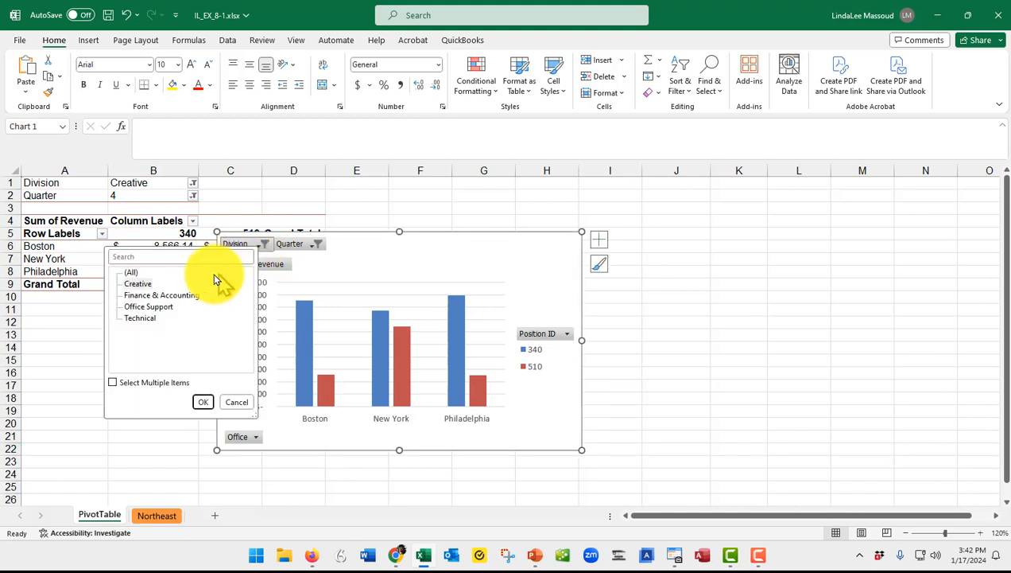
click(139, 285)
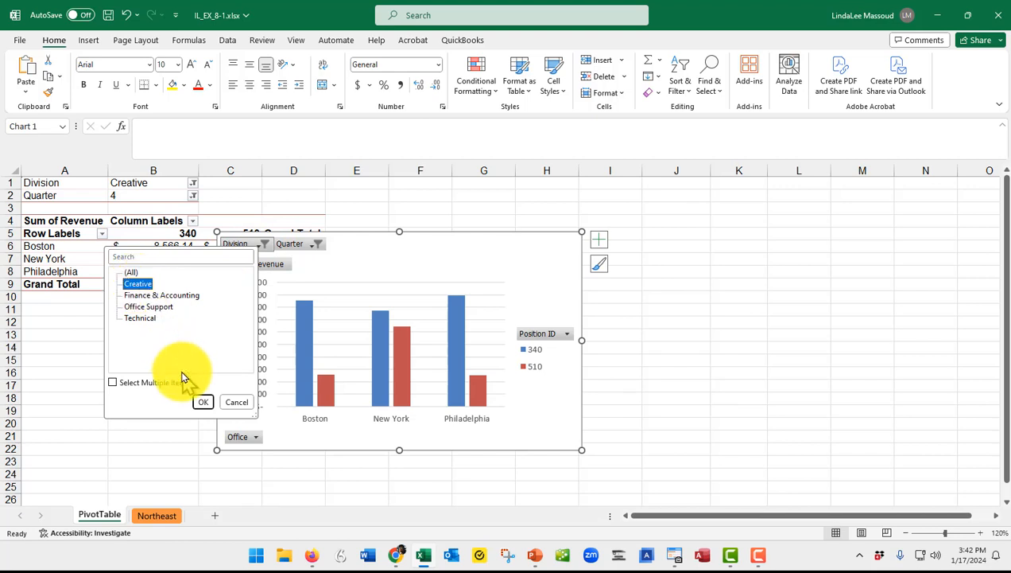
click(203, 402)
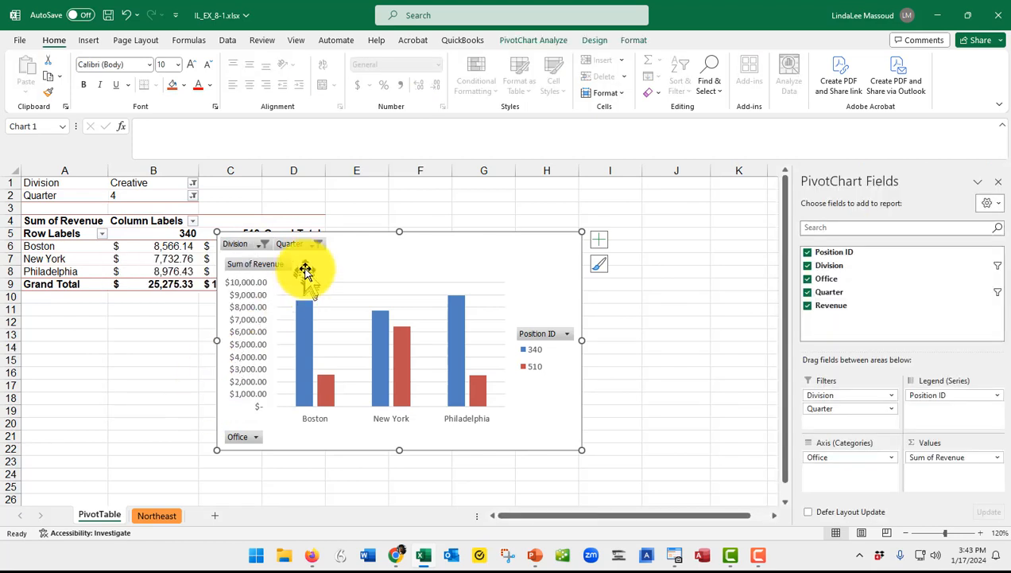
click(318, 245)
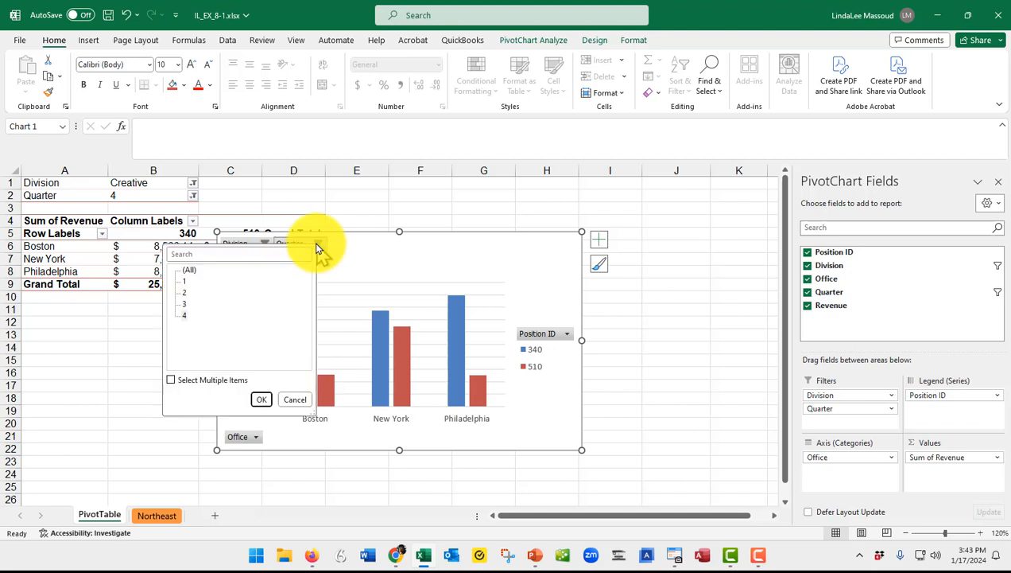
click(188, 320)
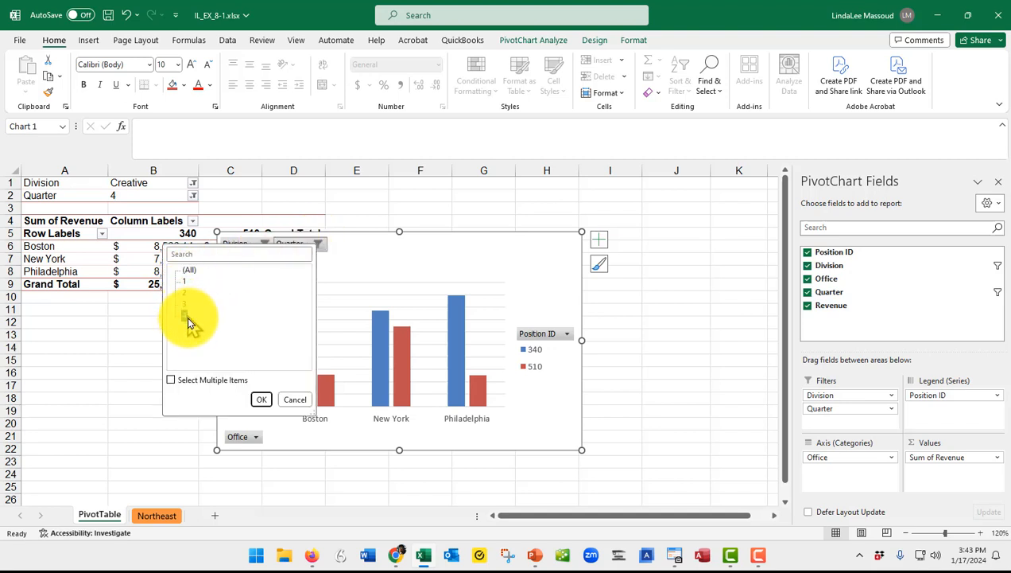
click(263, 400)
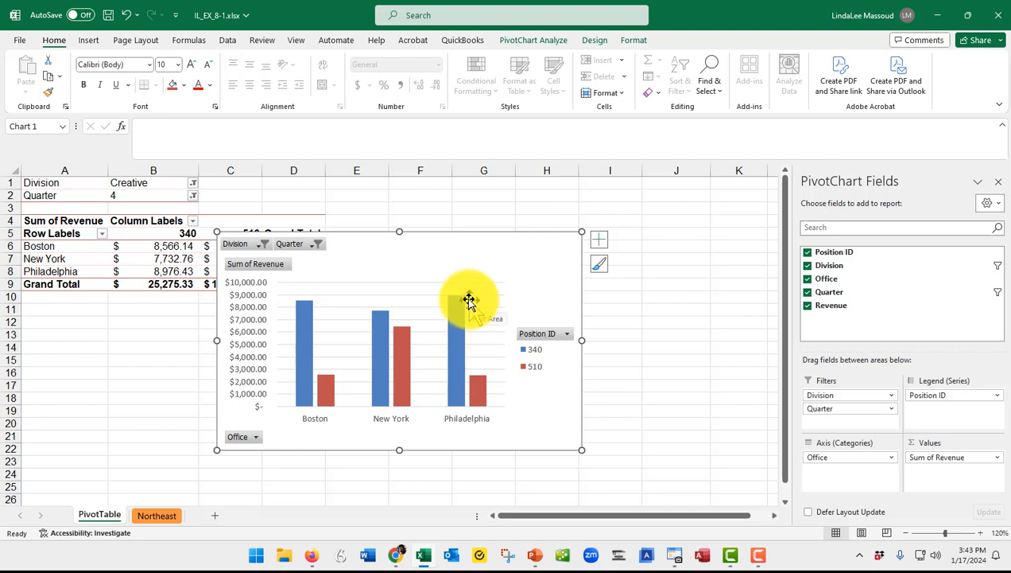
Step: Insert a slicer for the Office field from the PivotChart
click(534, 42)
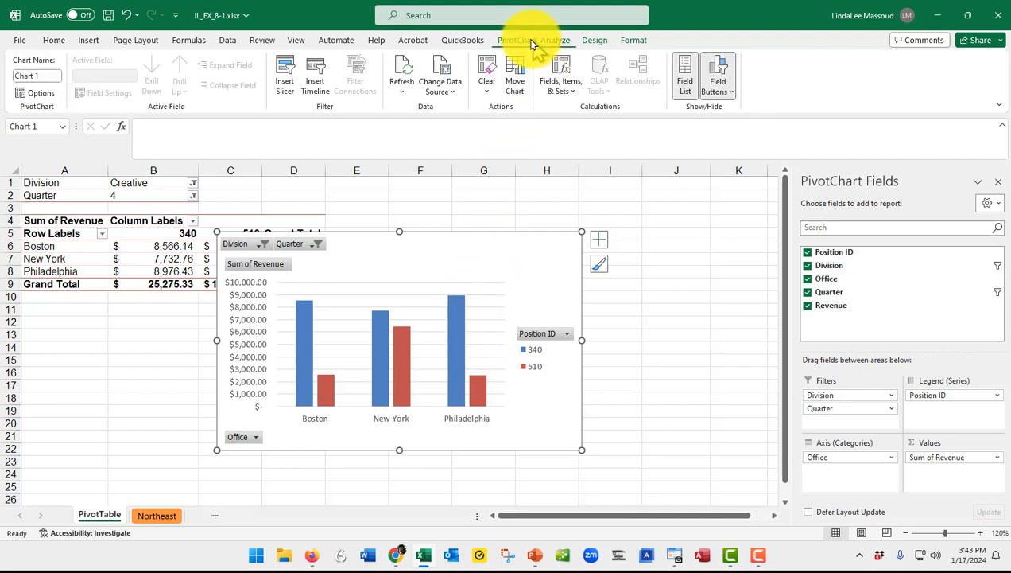
click(284, 81)
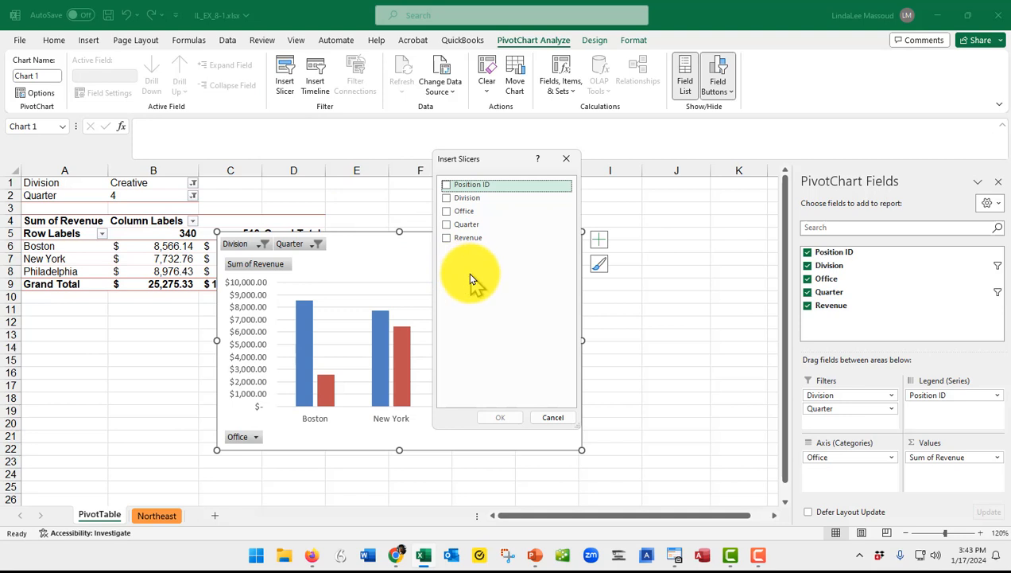
click(446, 211)
click(508, 418)
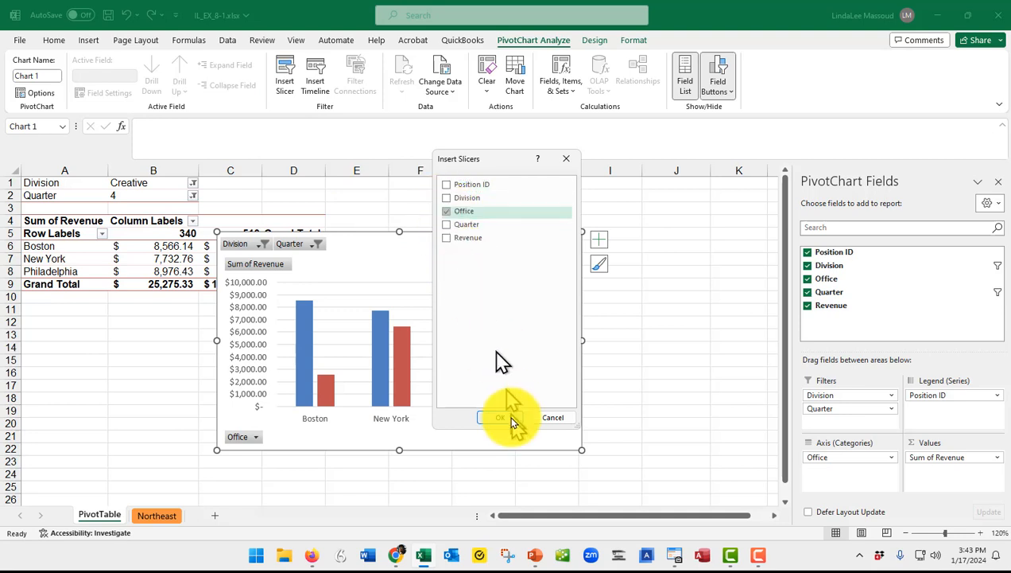
click(501, 418)
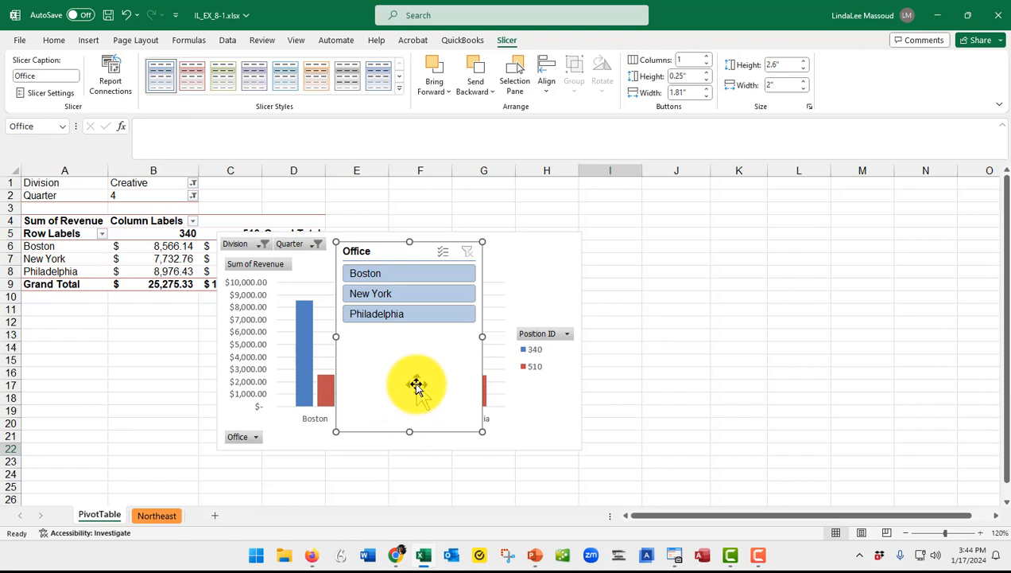
Step: Filter the data to Boston with the Office slicer and move the slicer beside the chart
click(391, 274)
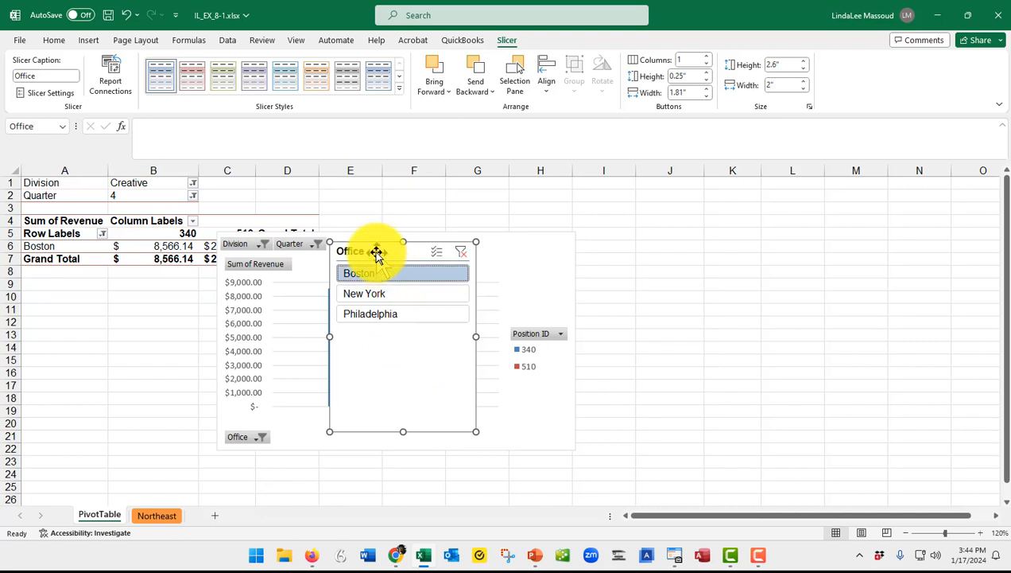
drag(376, 252, 628, 258)
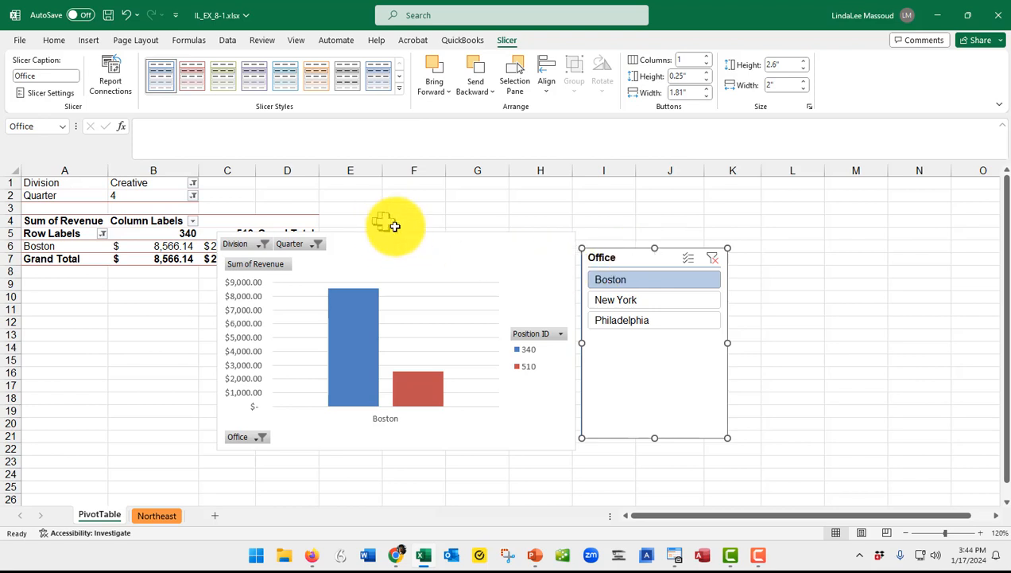
Step: Move the PivotChart to a new chart sheet named PivotChart
click(454, 242)
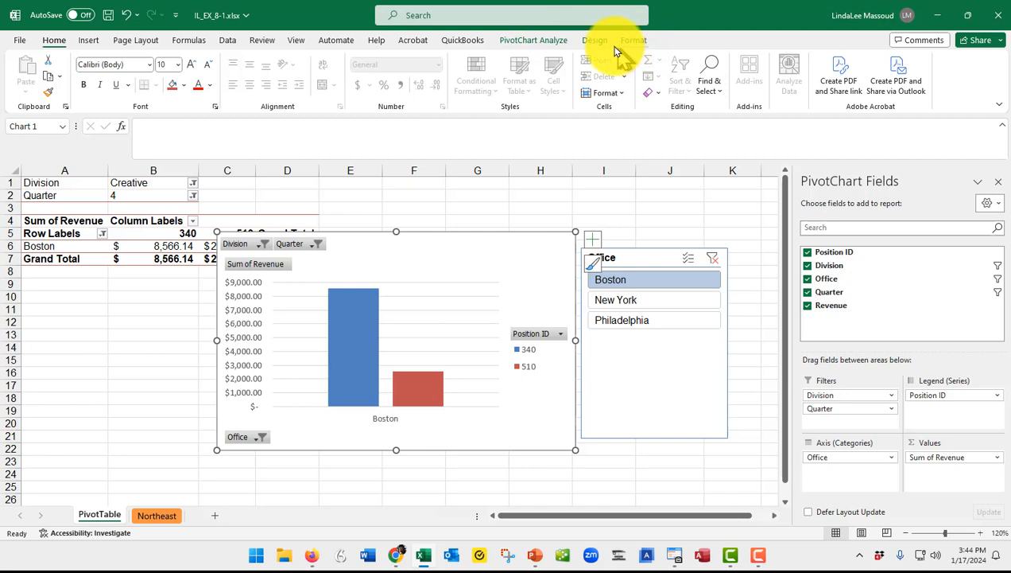
click(590, 43)
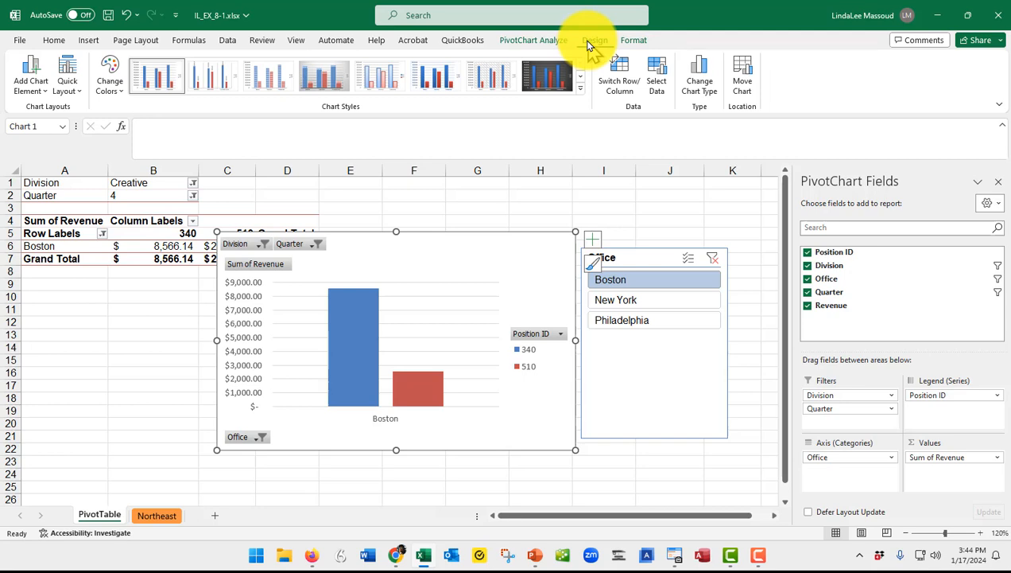
click(744, 85)
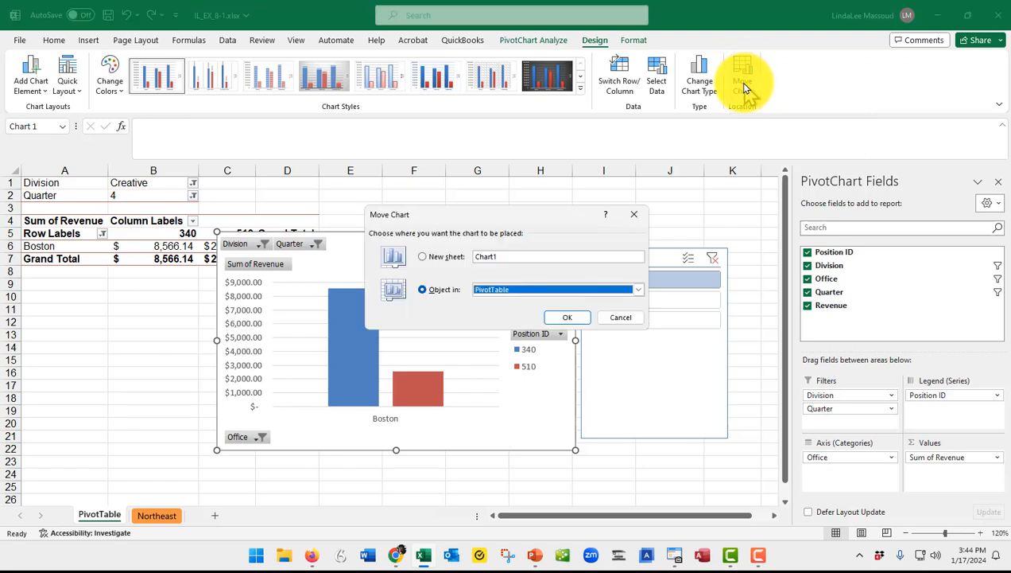
click(439, 257)
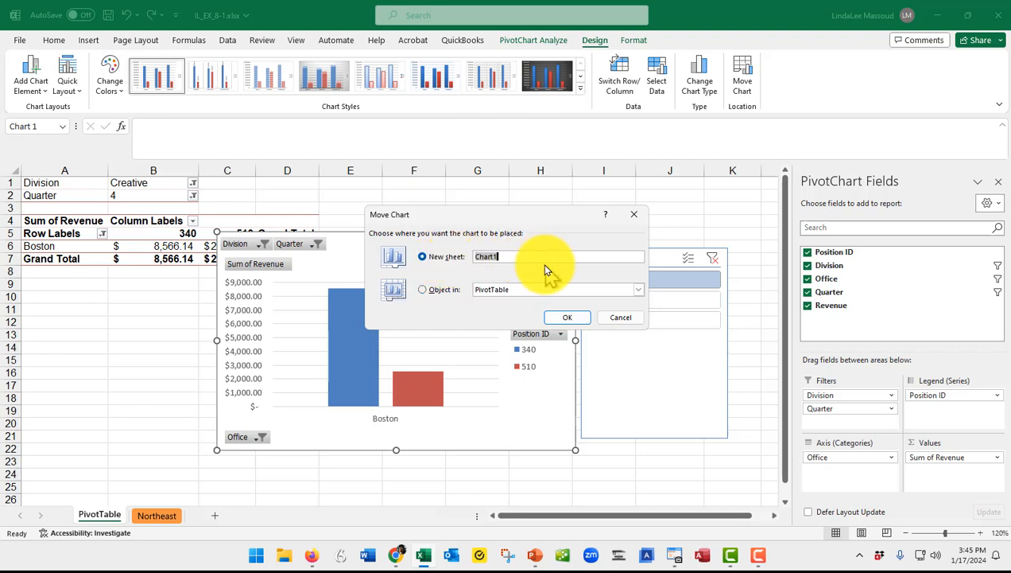
text(PivotChart)
click(567, 317)
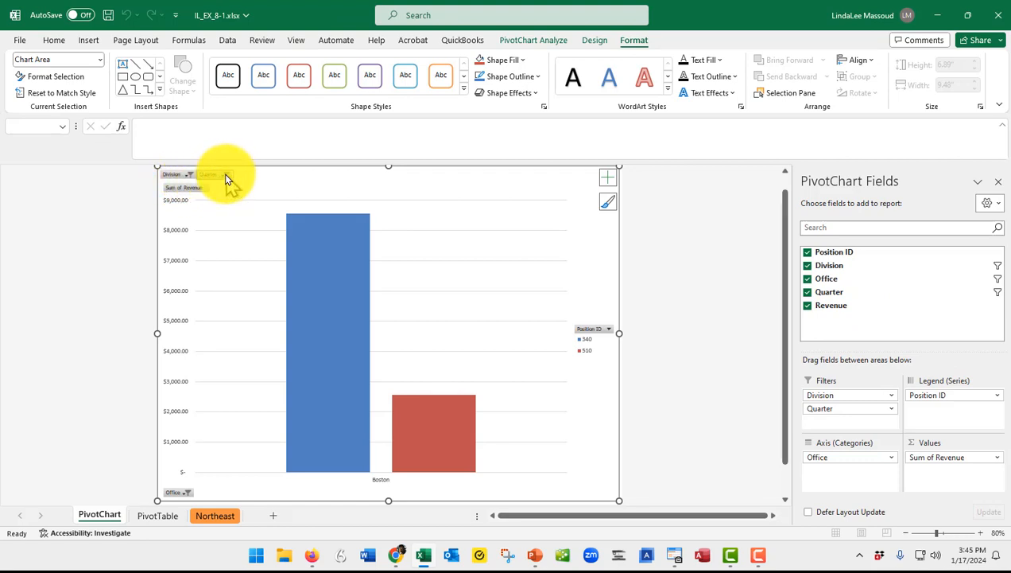
Step: Set the PivotChart's Quarter filter to (All)
click(226, 176)
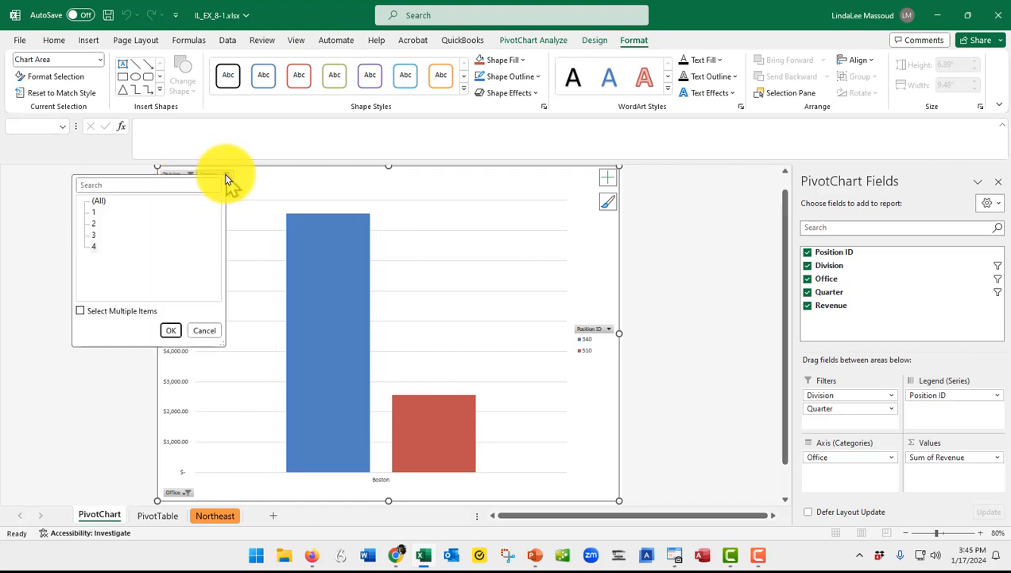
click(97, 201)
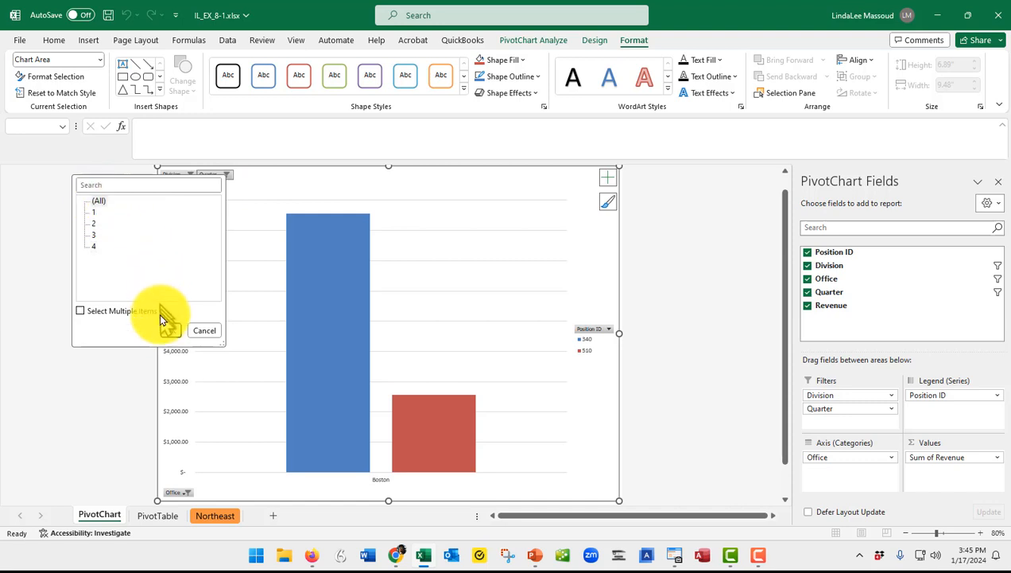
click(172, 331)
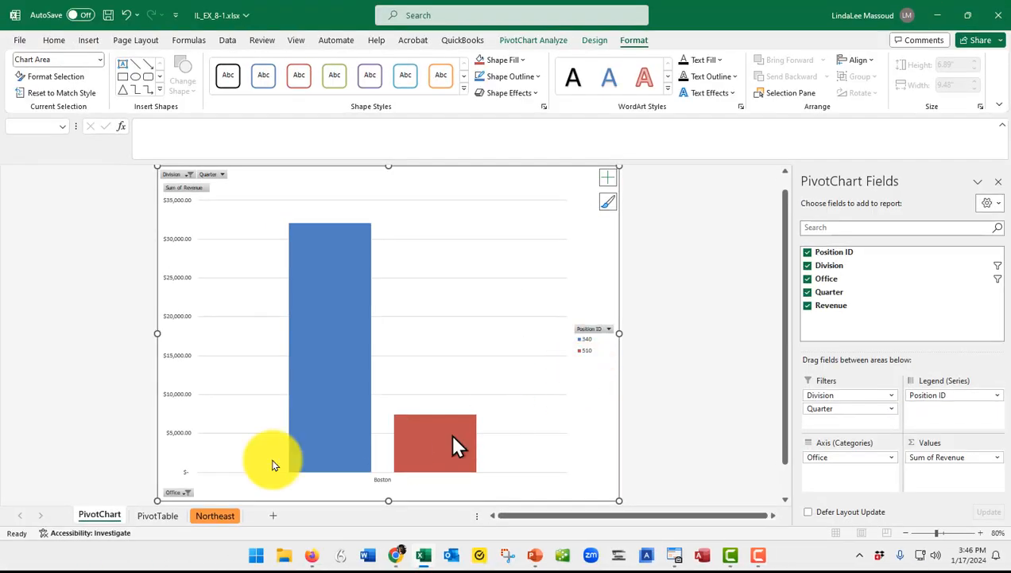
Step: Check the source revenue data on the Northeast sheet and return to the PivotChart sheet
click(216, 516)
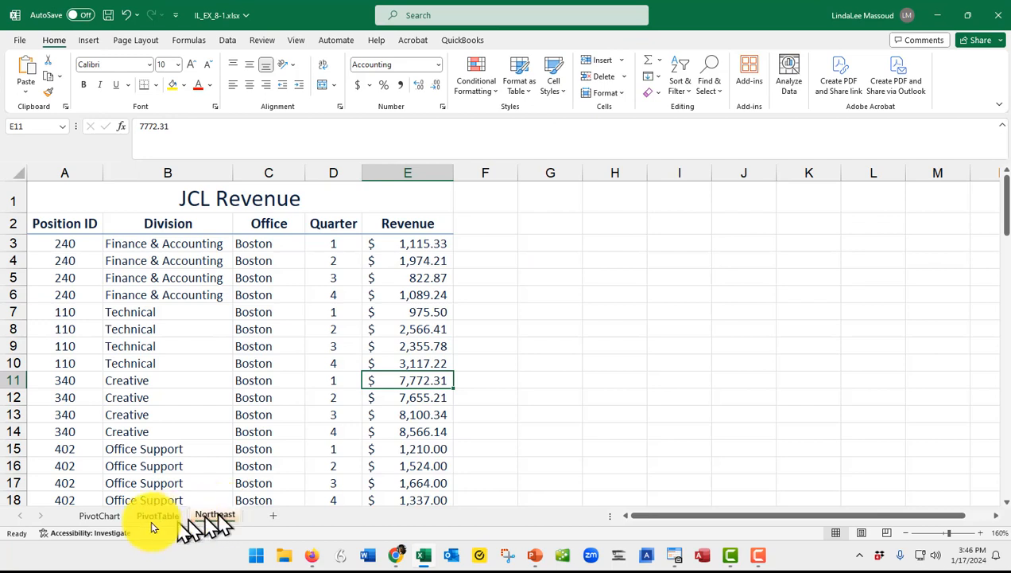
click(87, 517)
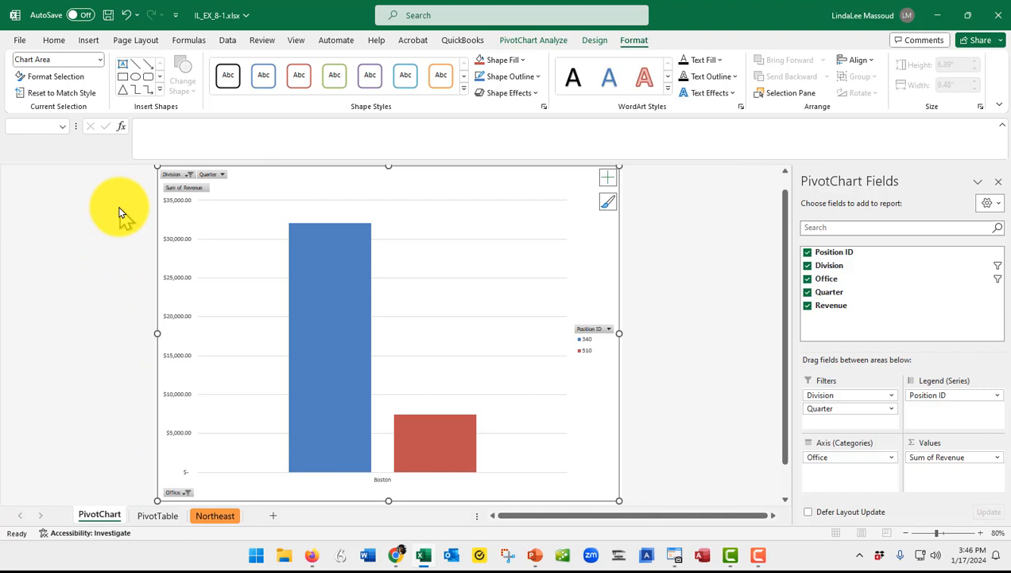
Step: Apply quick layout Layout 3 to the PivotChart, adding a chart title and placing the legend below the plot
click(594, 43)
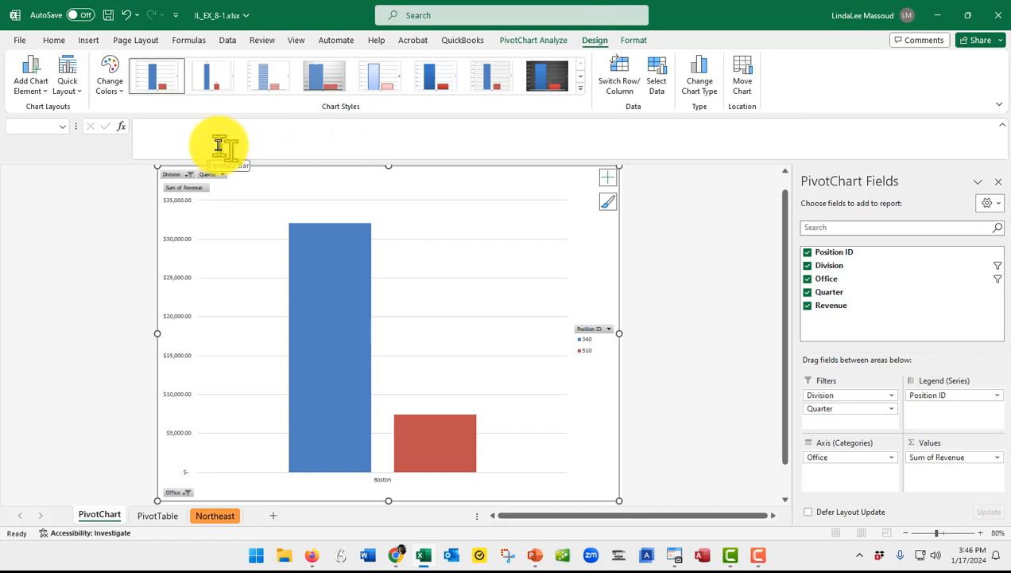
click(70, 88)
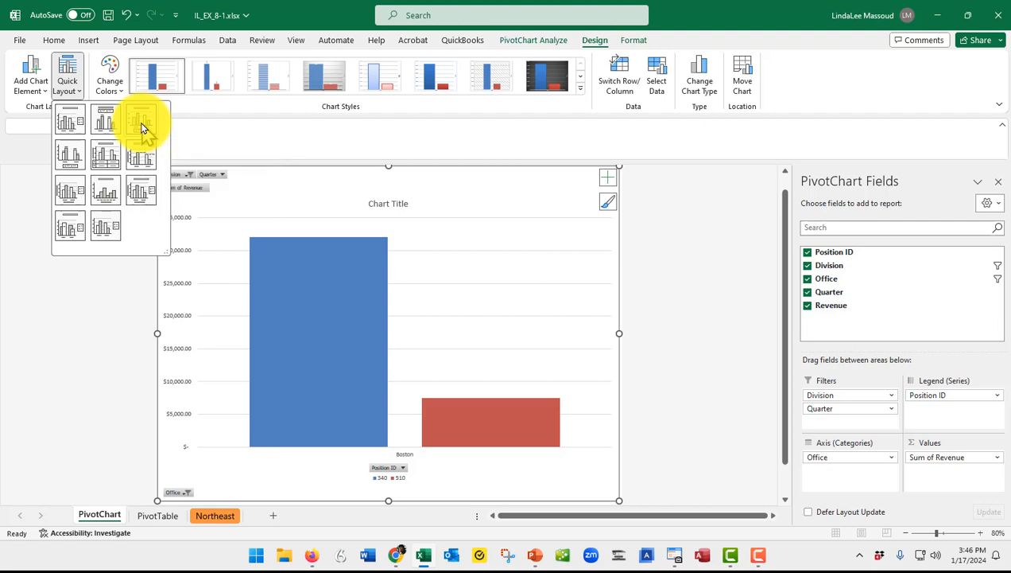
click(140, 122)
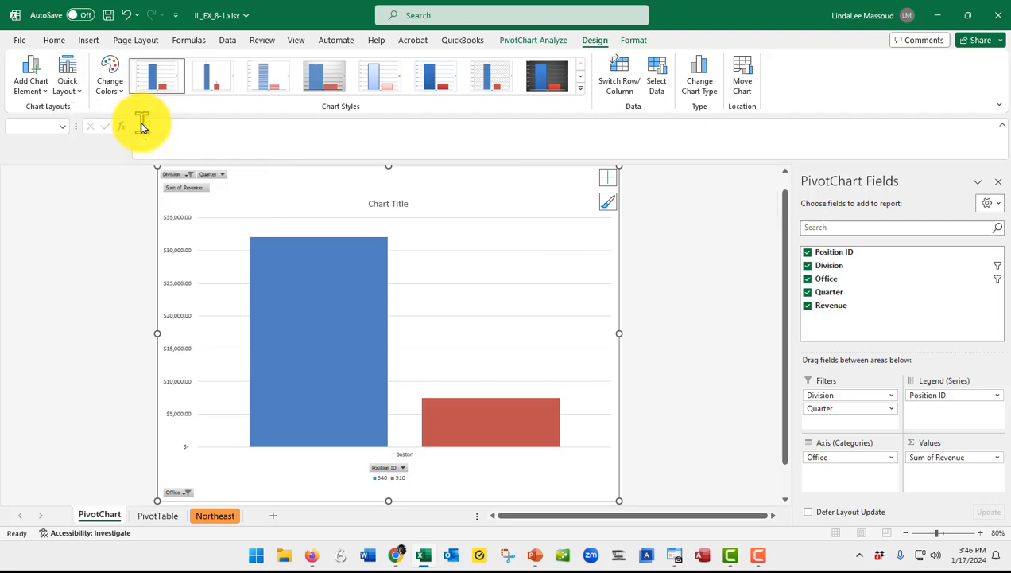
Step: Replace the PivotChart's placeholder title with Annual Creative Revenue
click(389, 203)
click(390, 203)
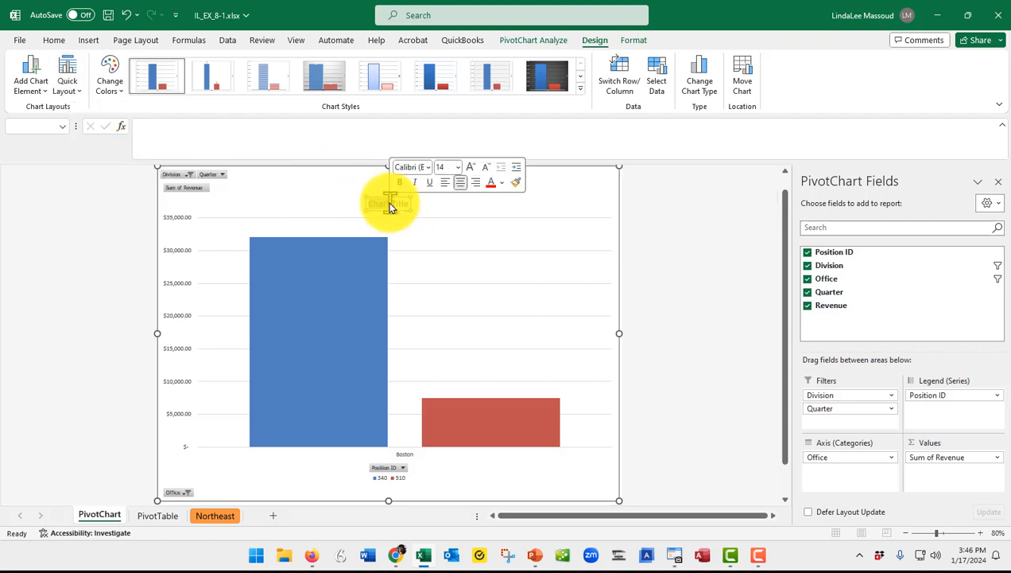
text(Annual Cre)
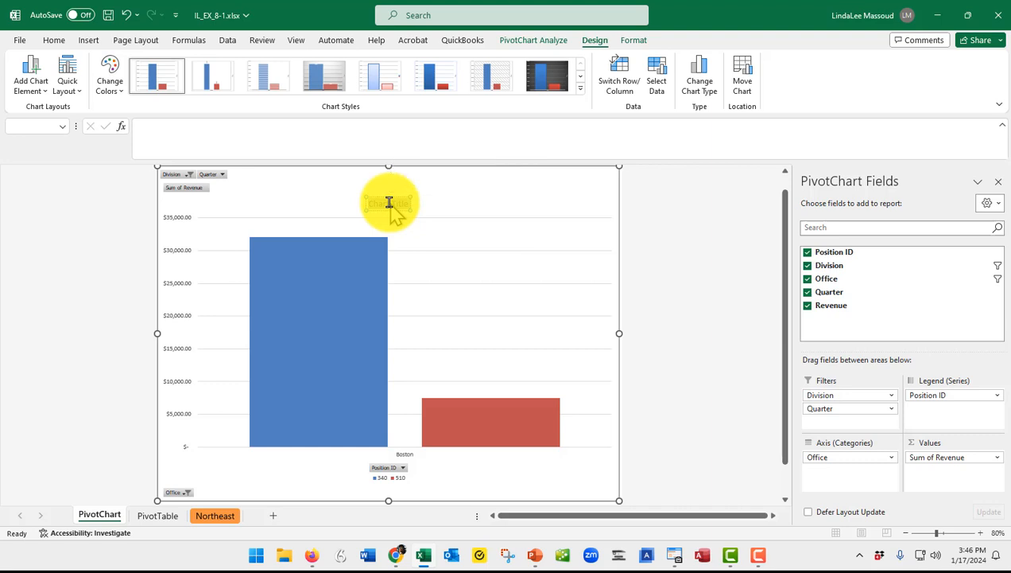
text(ative Revenu)
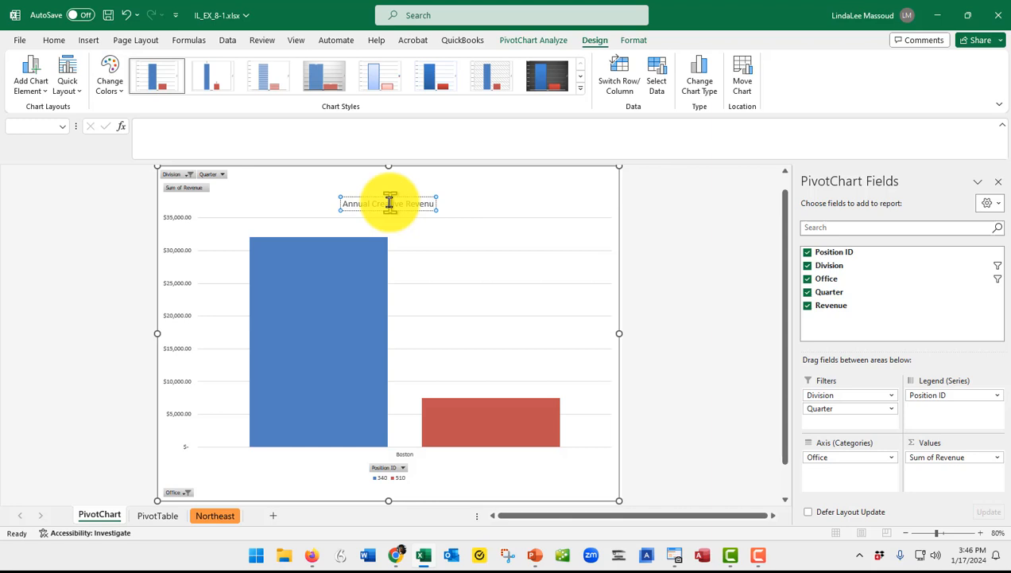
text(e)
key(Escape)
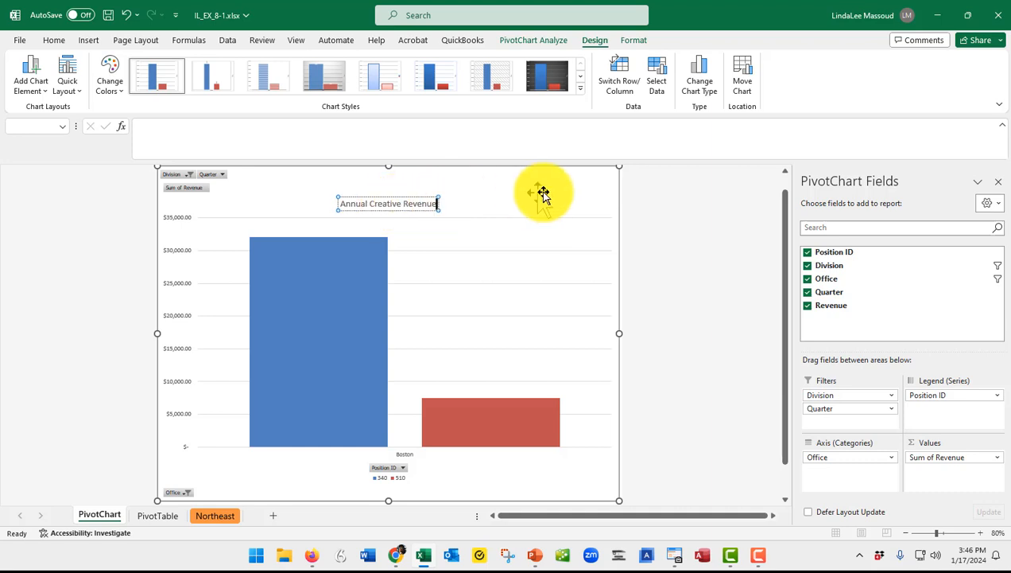
click(488, 194)
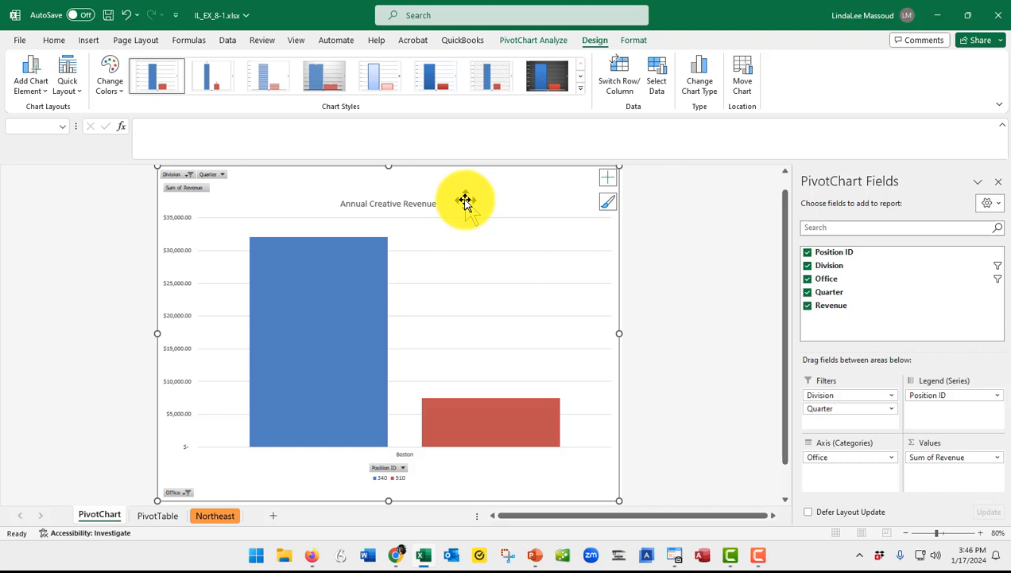
Step: Hide all field buttons on the PivotChart
click(545, 41)
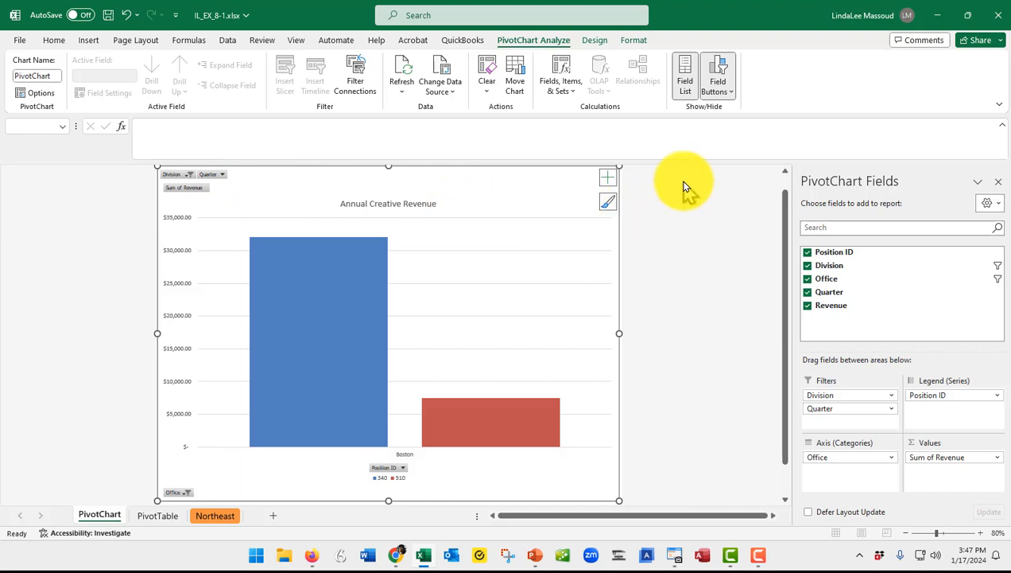
click(718, 73)
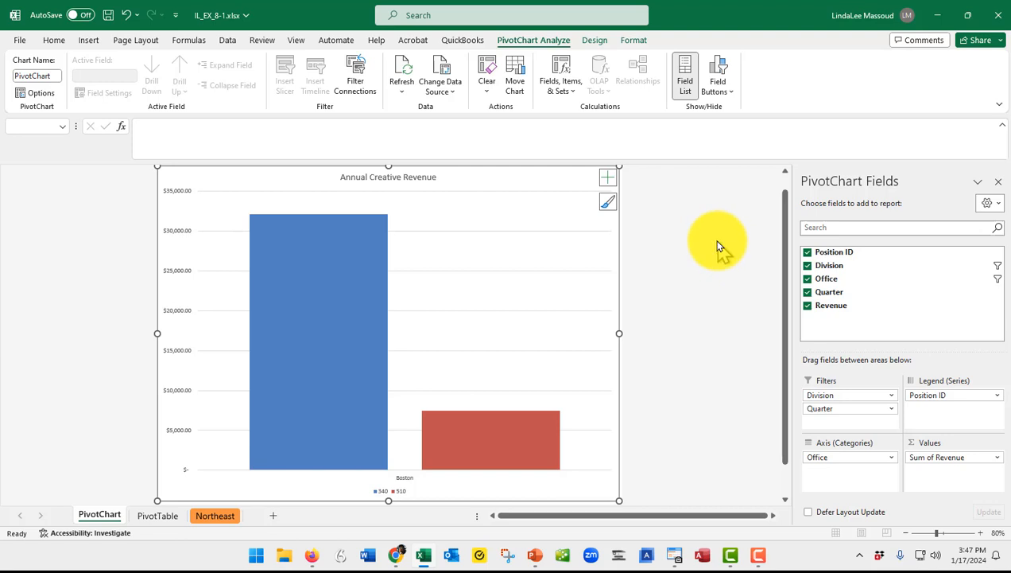
Step: Add a custom footer to the PivotChart sheet with the author's full name in the center section
click(89, 41)
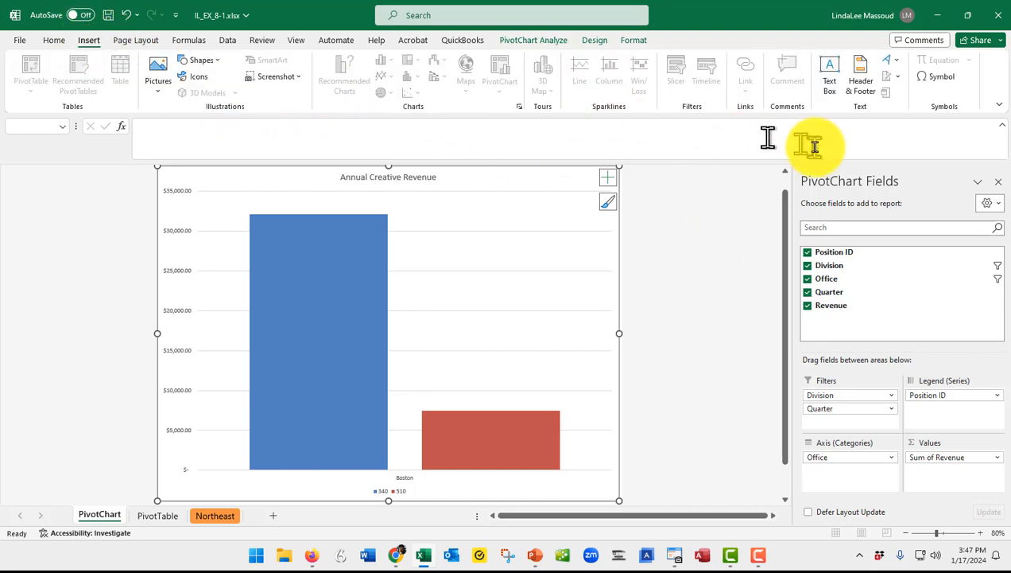
click(863, 86)
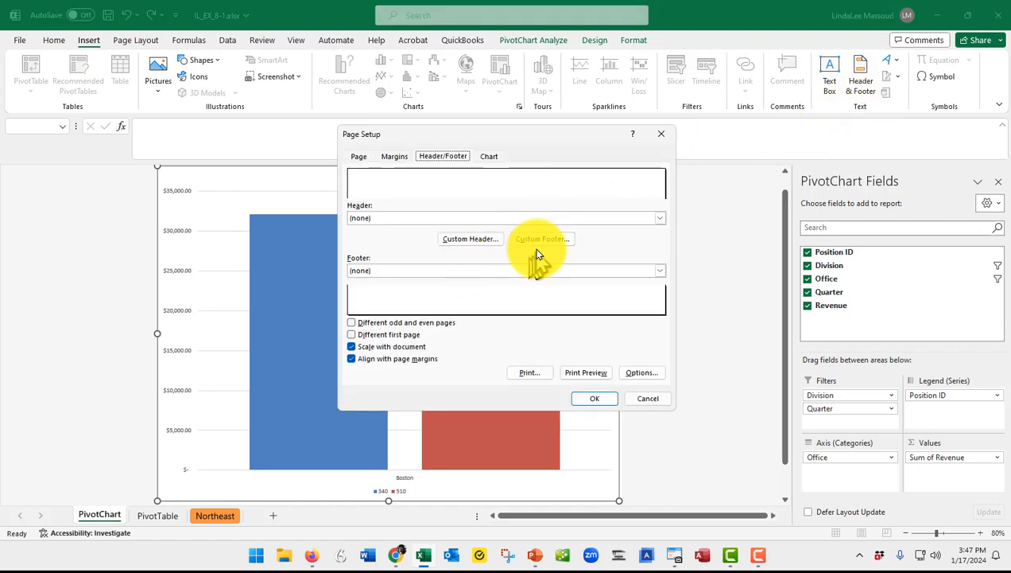
click(547, 241)
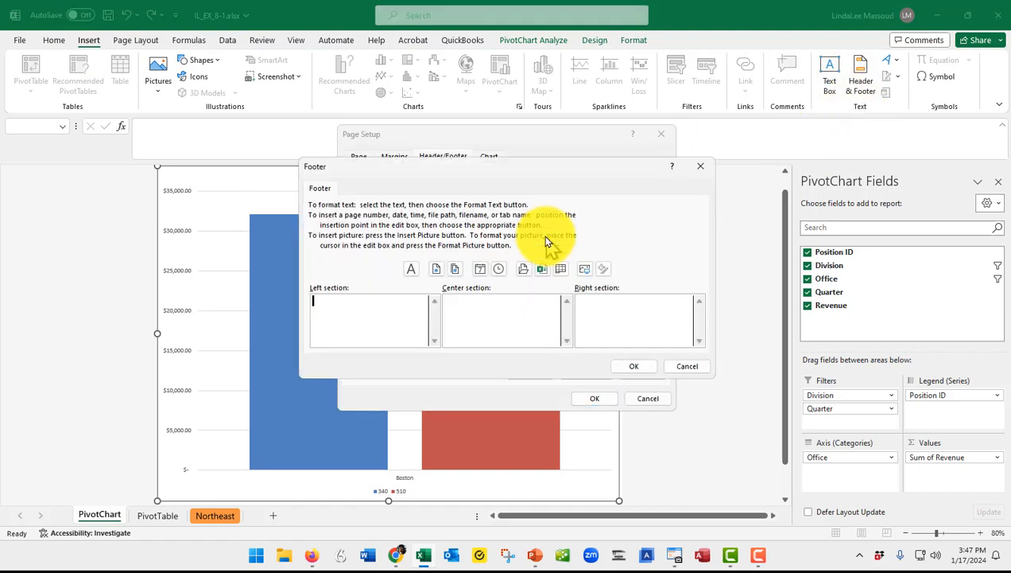
click(462, 314)
text(L)
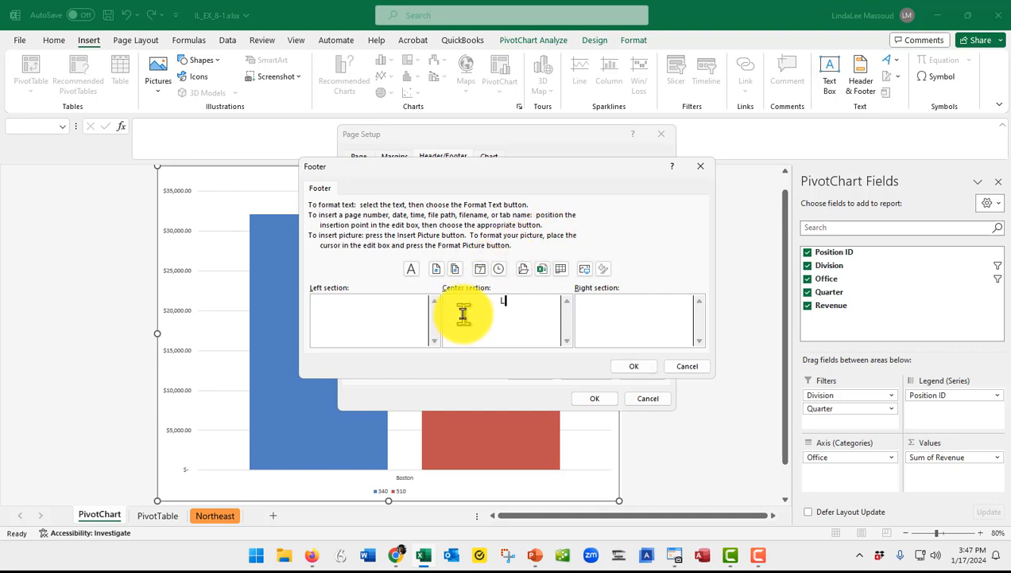
text(indaLee Massoud)
click(636, 369)
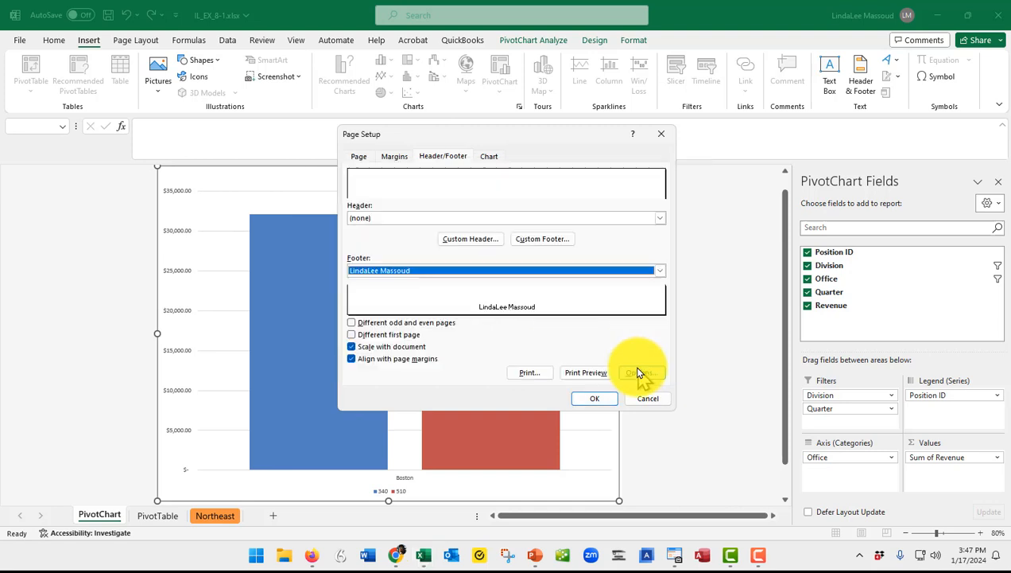
click(590, 400)
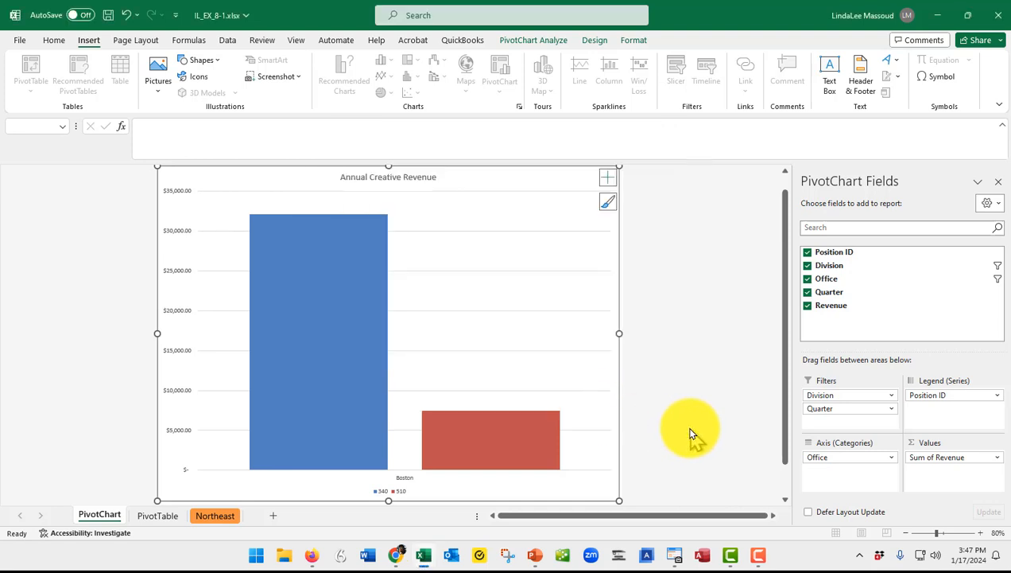